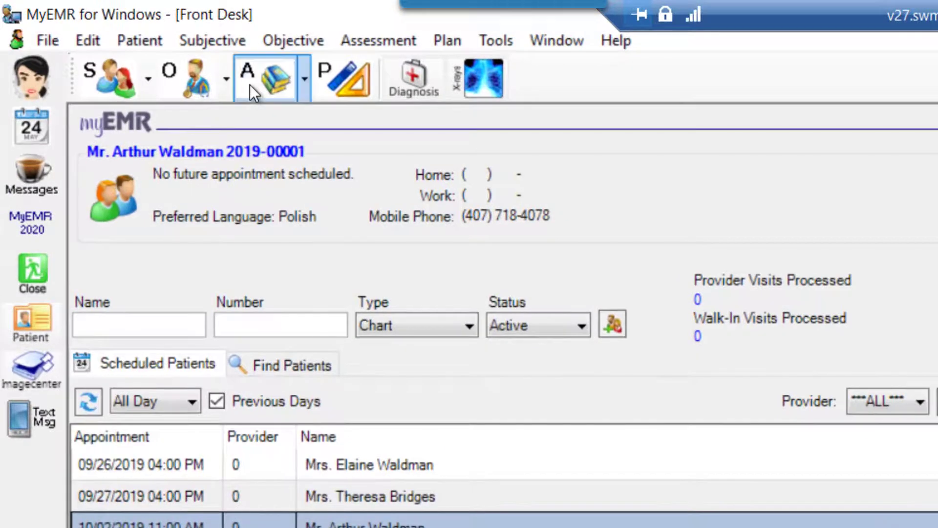
Open a new assessment for the patient and set the condition status to Acute.
{"action": "left_click", "coordinate": [250, 85]}
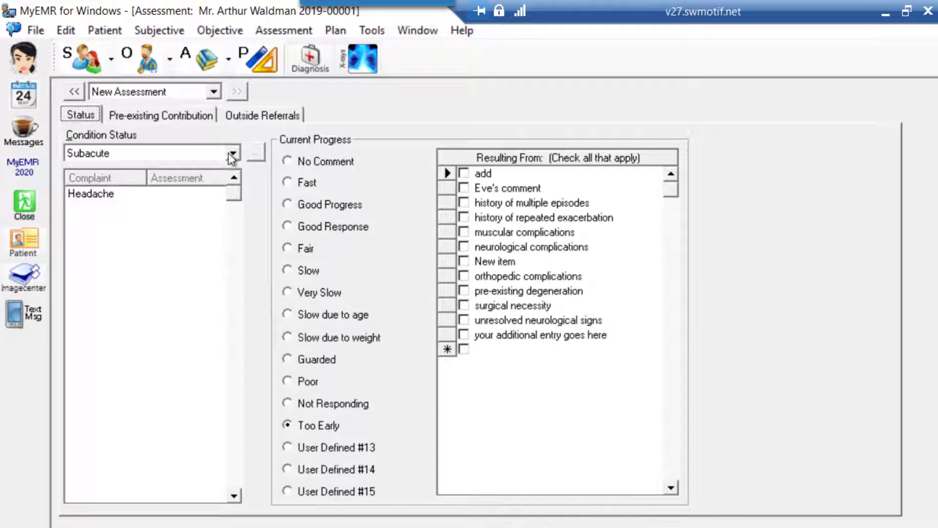
{"action": "left_click", "coordinate": [232, 154]}
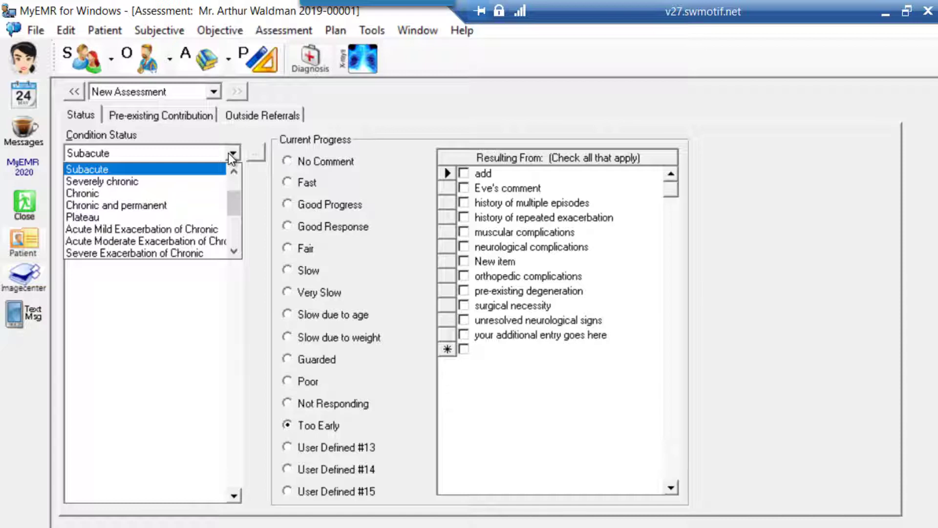
{"action": "left_click", "coordinate": [234, 186]}
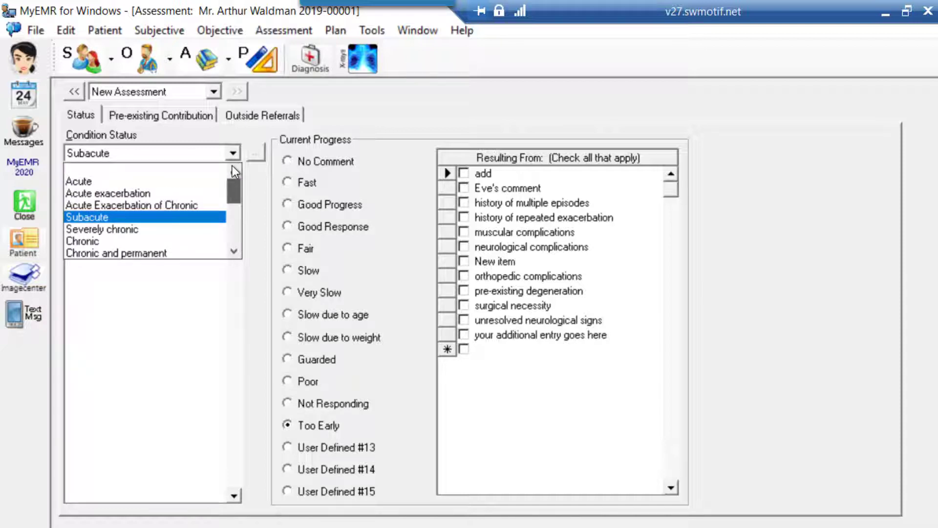
{"action": "left_click", "coordinate": [106, 170]}
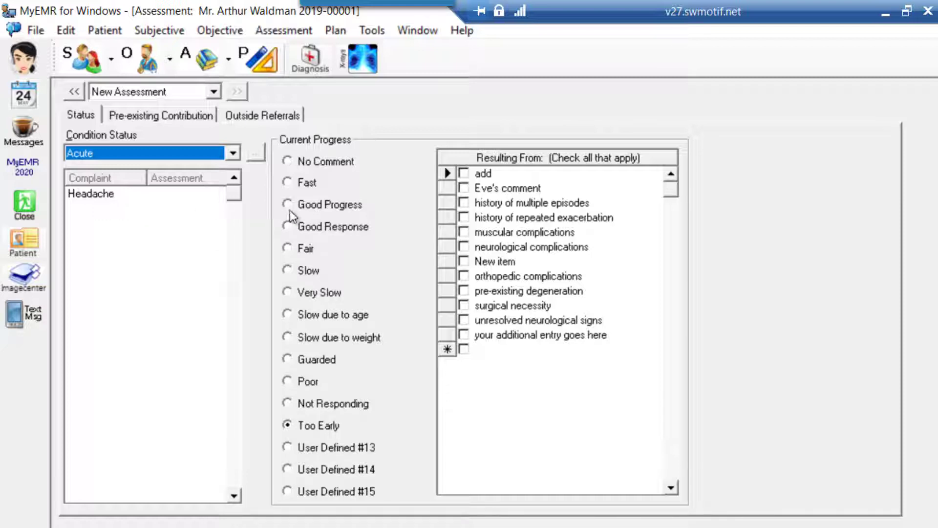
Set the current progress to Too Early, resulting from neurological complications and unresolved neurological signs.
{"action": "left_click", "coordinate": [292, 182]}
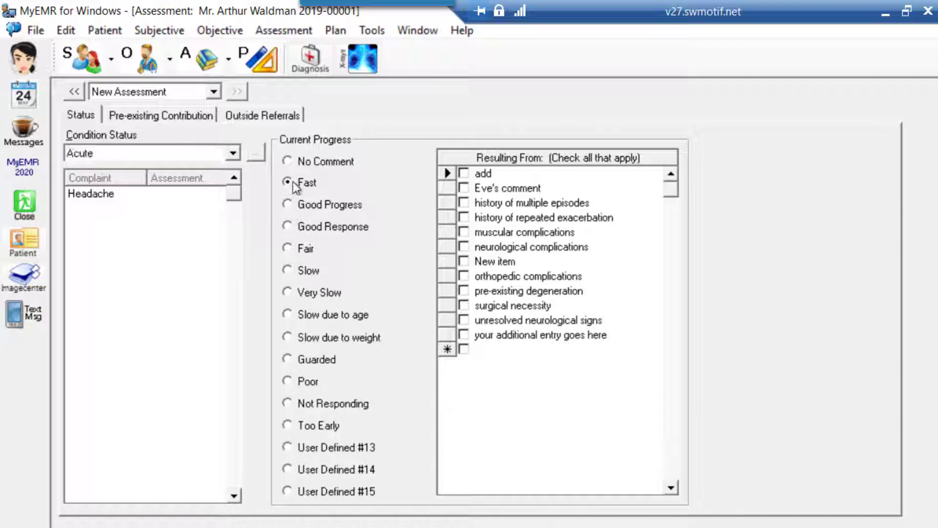
{"action": "left_click", "coordinate": [290, 226]}
{"action": "left_click", "coordinate": [288, 425]}
{"action": "left_click", "coordinate": [464, 247]}
{"action": "left_click", "coordinate": [462, 320]}
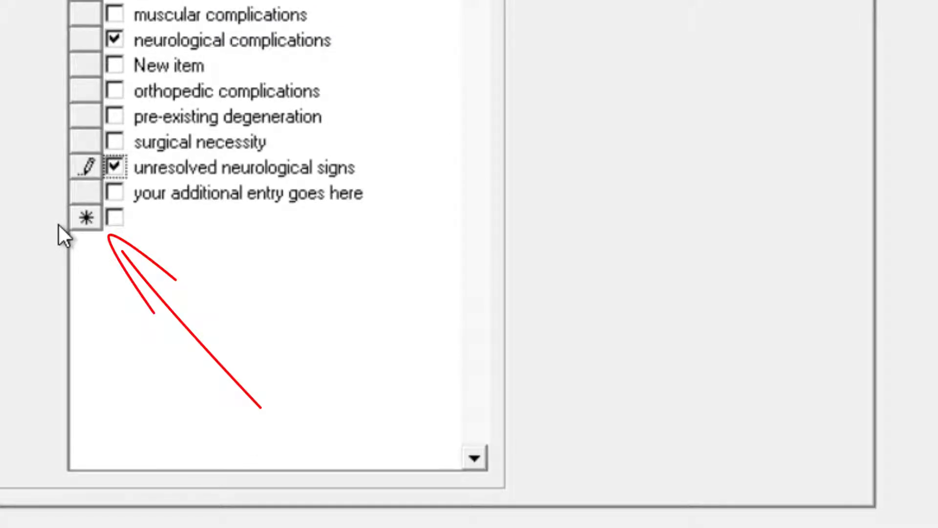
Add a custom entry named "new item" to the list of causes for the current progress.
{"action": "left_click", "coordinate": [147, 219]}
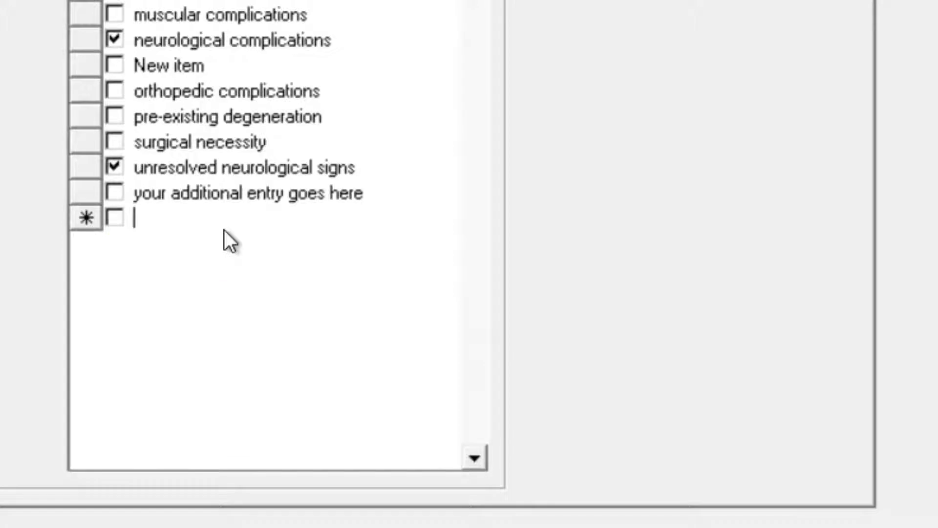
{"action": "type", "text": "new ite"}
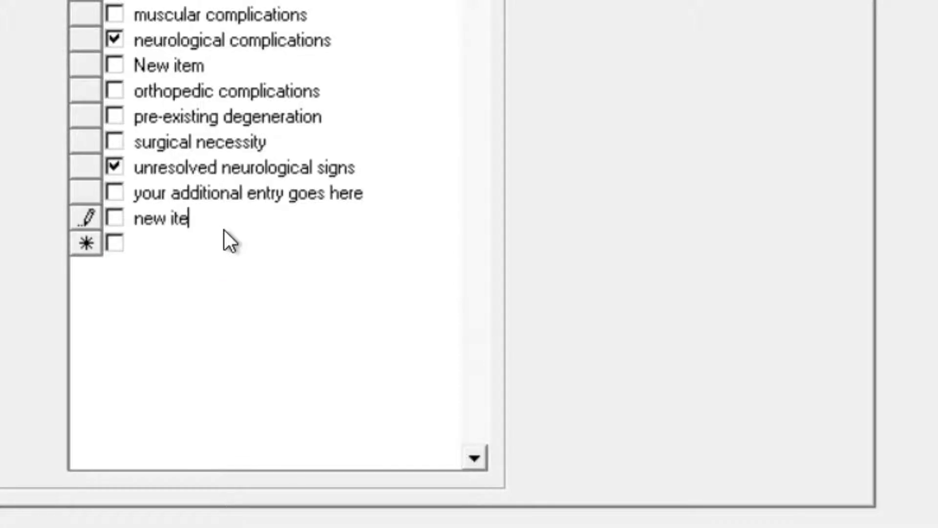
{"action": "type", "text": "m"}
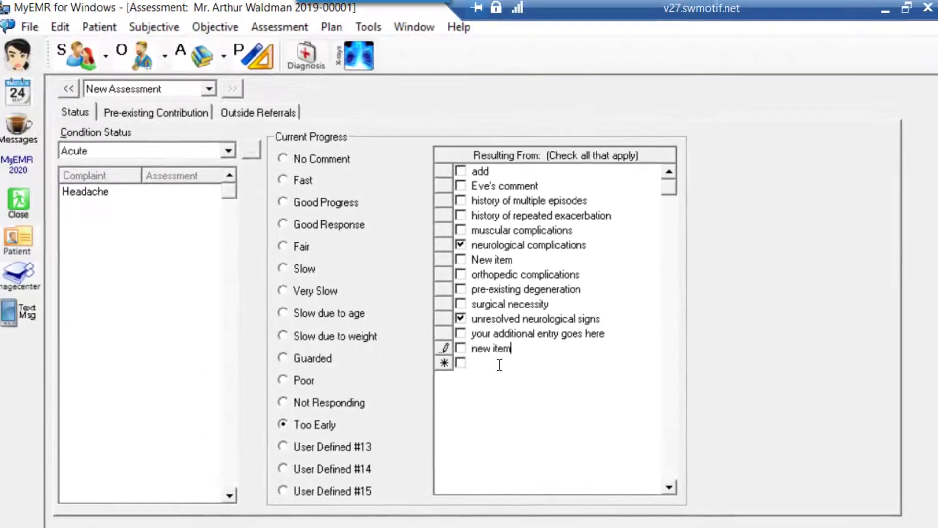
For outside referrals, select X Ray Full Spine and MRI as ordered tests and Nerve Conduction Study as deferred testing.
{"action": "left_click", "coordinate": [153, 120]}
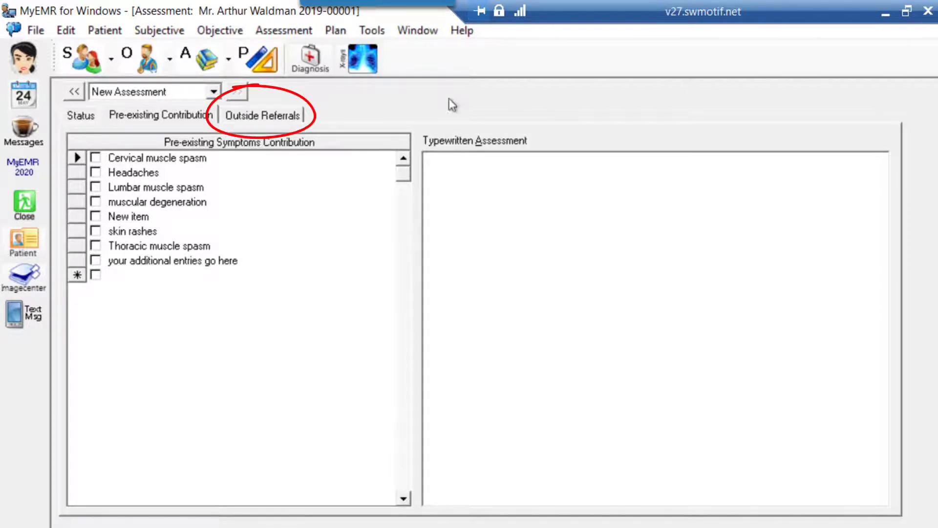
{"action": "left_click", "coordinate": [299, 118]}
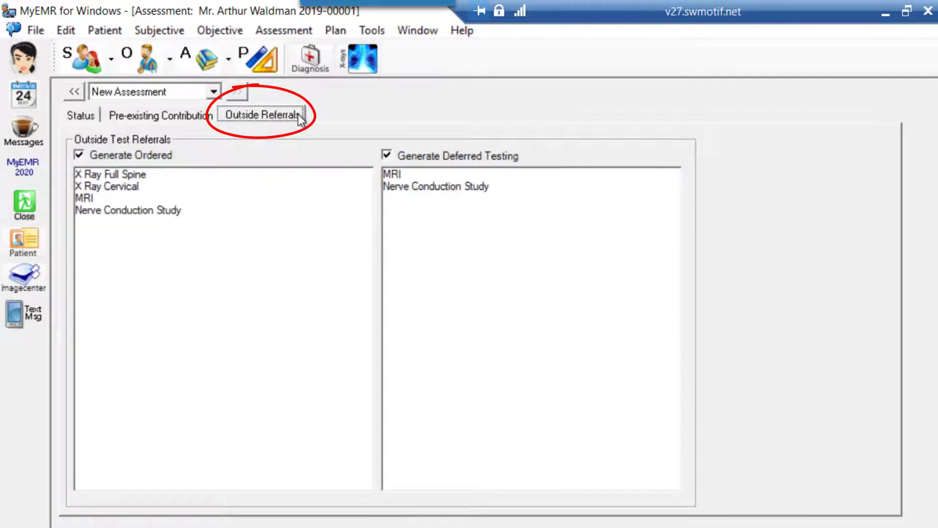
{"action": "left_click", "coordinate": [113, 174]}
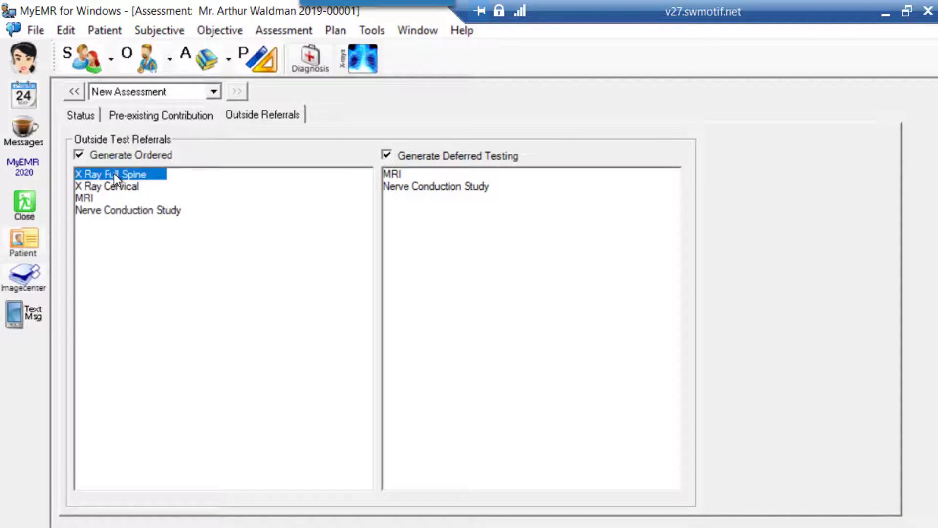
{"action": "left_click", "coordinate": [86, 198], "text": "ctrl"}
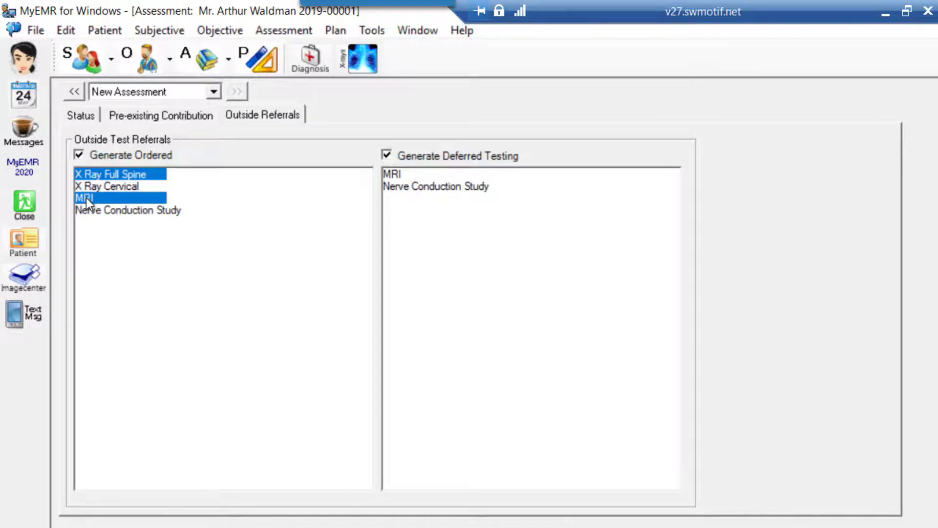
{"action": "left_click", "coordinate": [409, 189]}
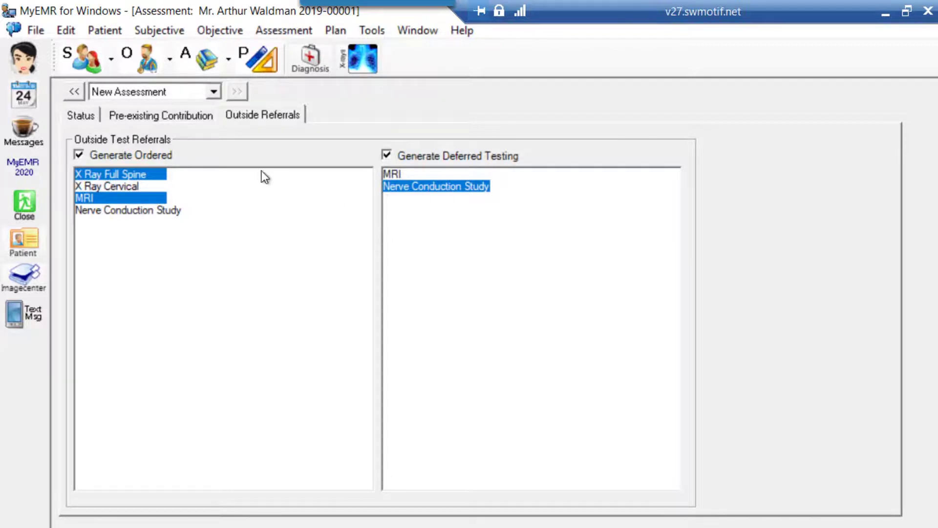
Open the patient's prognosis form and examine the probability of relief type field and the custom prognosis entry.
{"action": "left_click", "coordinate": [229, 59]}
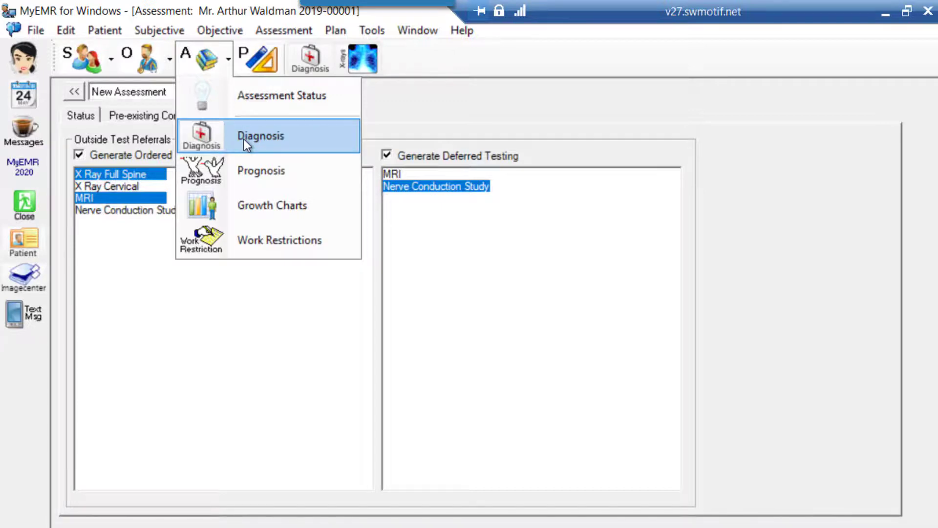
{"action": "key", "text": "Down"}
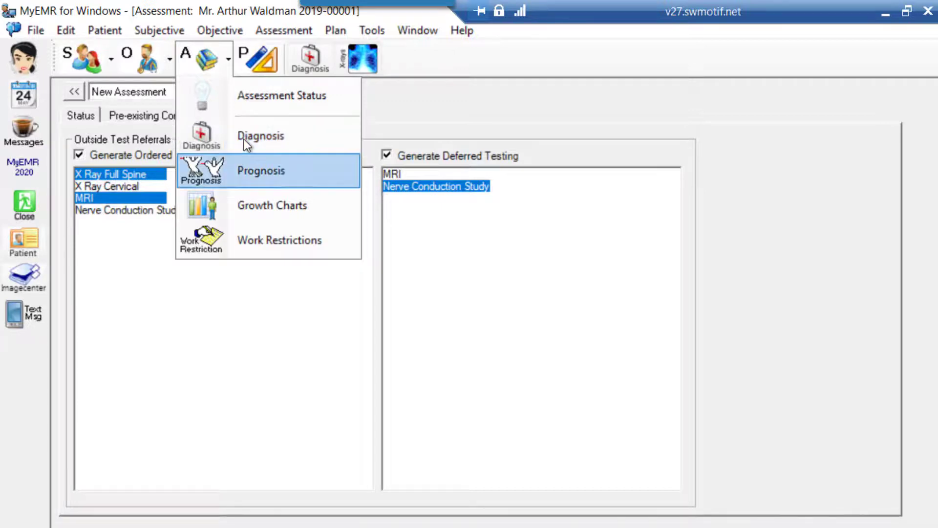
{"action": "left_click", "coordinate": [243, 172]}
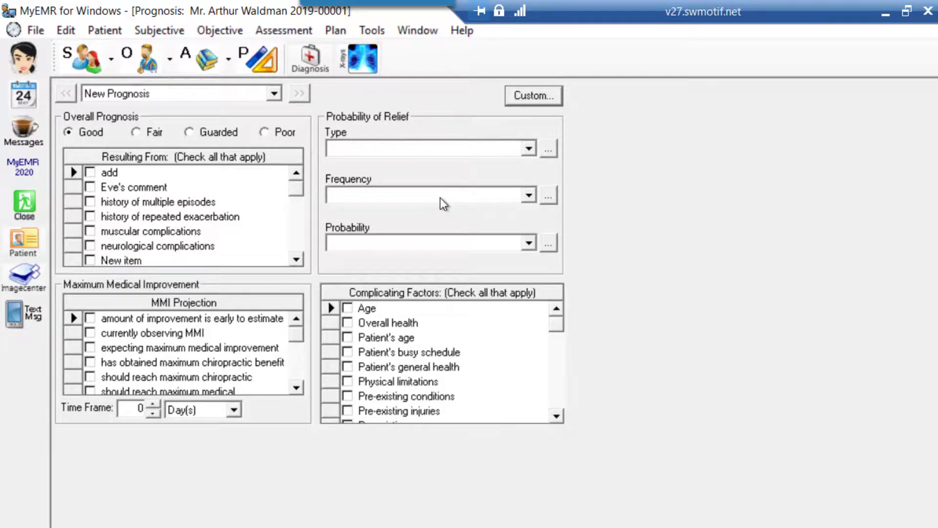
{"action": "left_click", "coordinate": [528, 148]}
{"action": "left_click", "coordinate": [528, 150]}
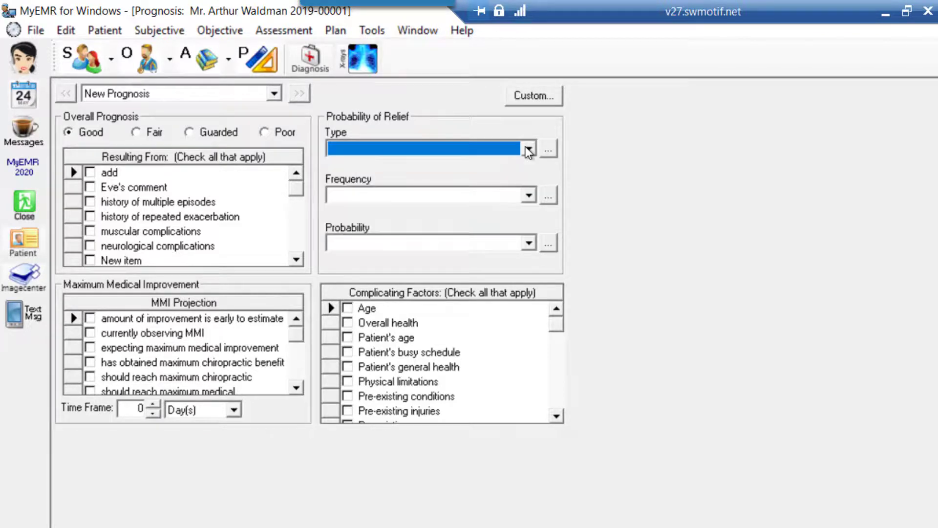
{"action": "left_click", "coordinate": [539, 98]}
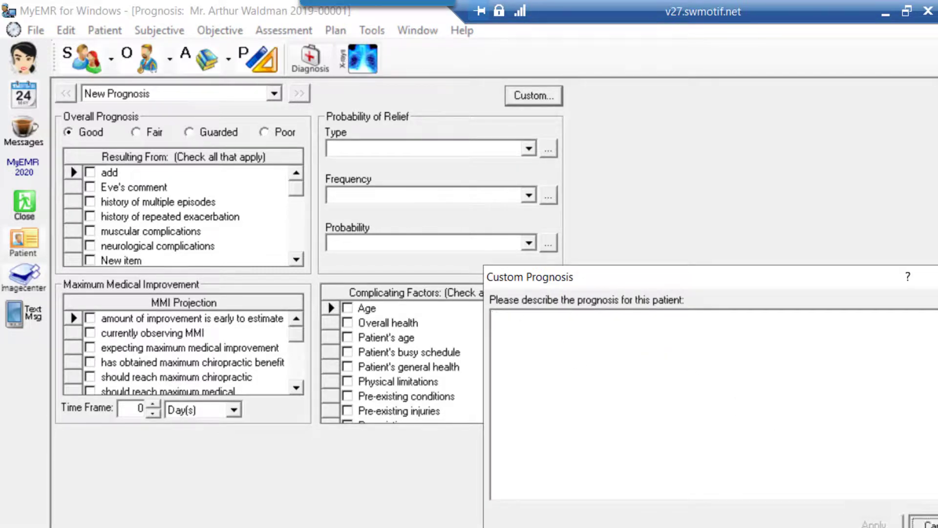
{"action": "left_click", "coordinate": [923, 521]}
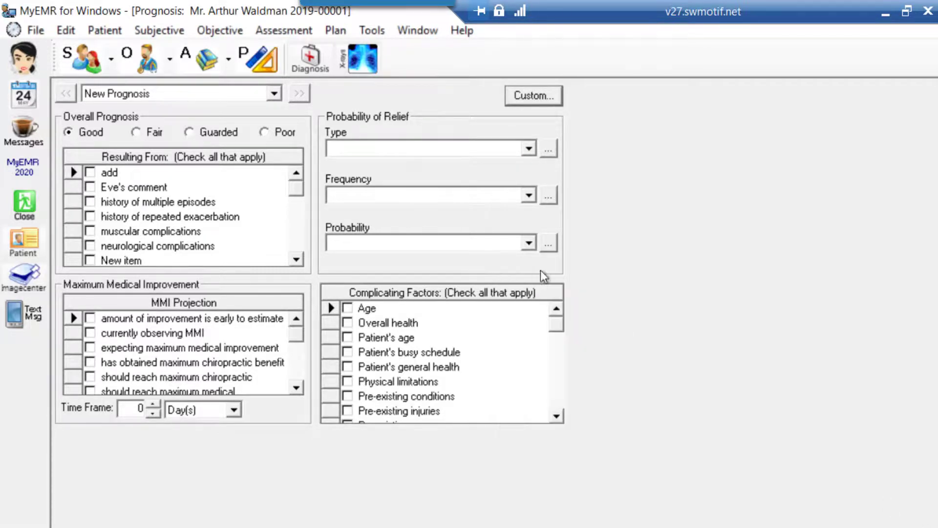
Open the patient's work restrictions and examine the work status choices and the return-to-work date field.
{"action": "left_click", "coordinate": [230, 68]}
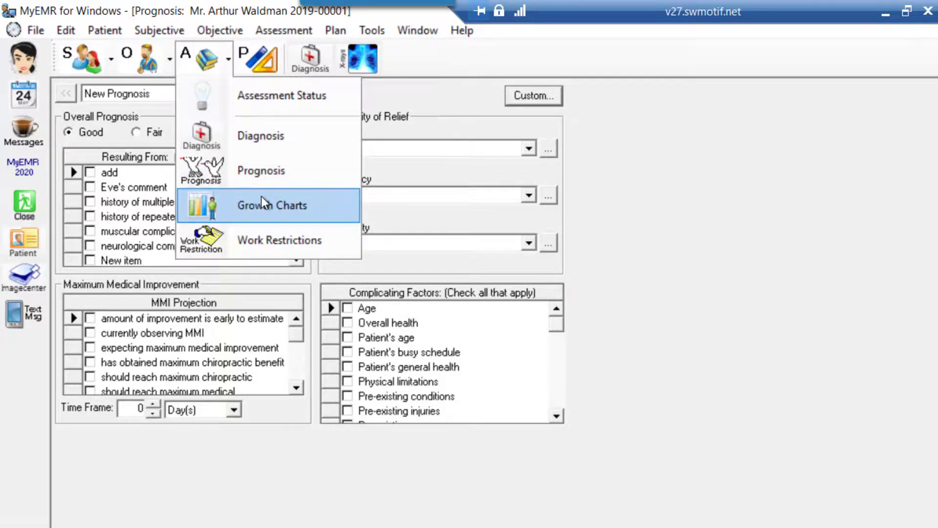
{"action": "left_click", "coordinate": [267, 245]}
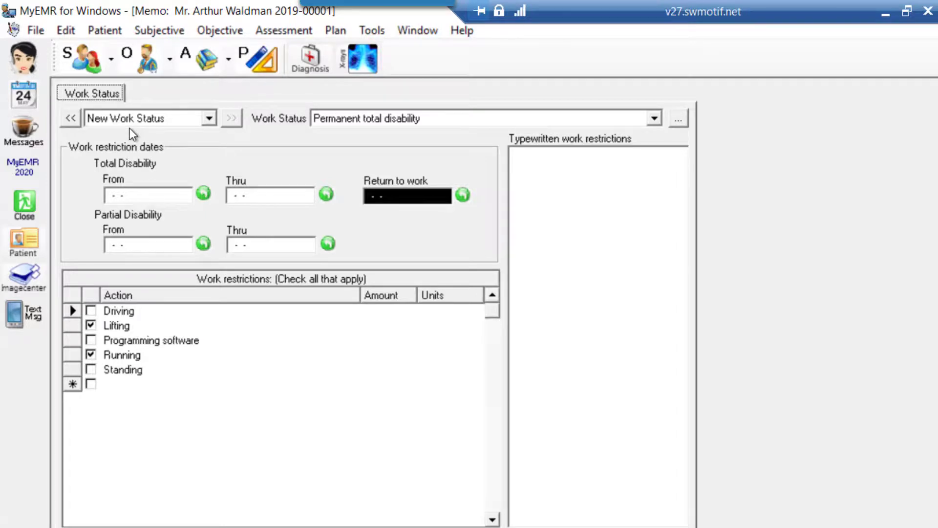
{"action": "left_click", "coordinate": [655, 118]}
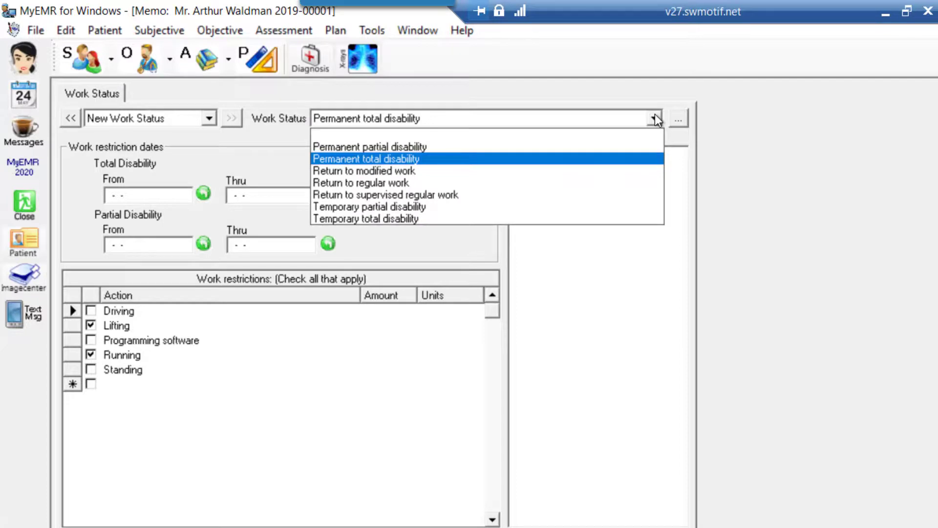
{"action": "left_click", "coordinate": [655, 118]}
{"action": "left_click", "coordinate": [655, 118]}
{"action": "left_click", "coordinate": [655, 119]}
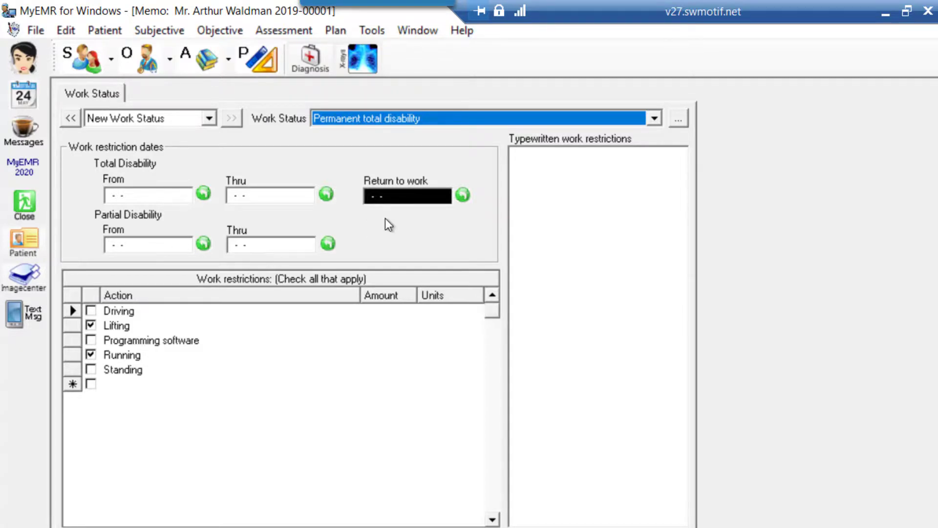
{"action": "left_click", "coordinate": [418, 197]}
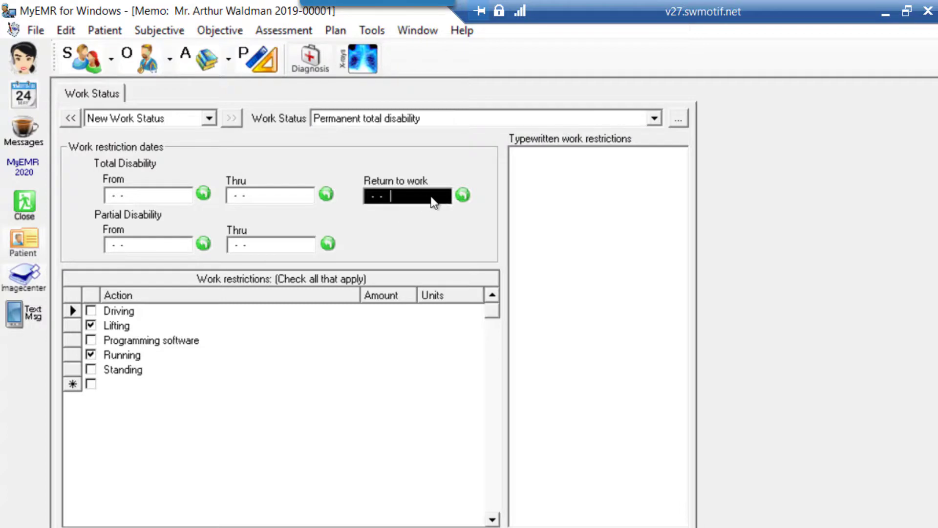
{"action": "left_click", "coordinate": [461, 199]}
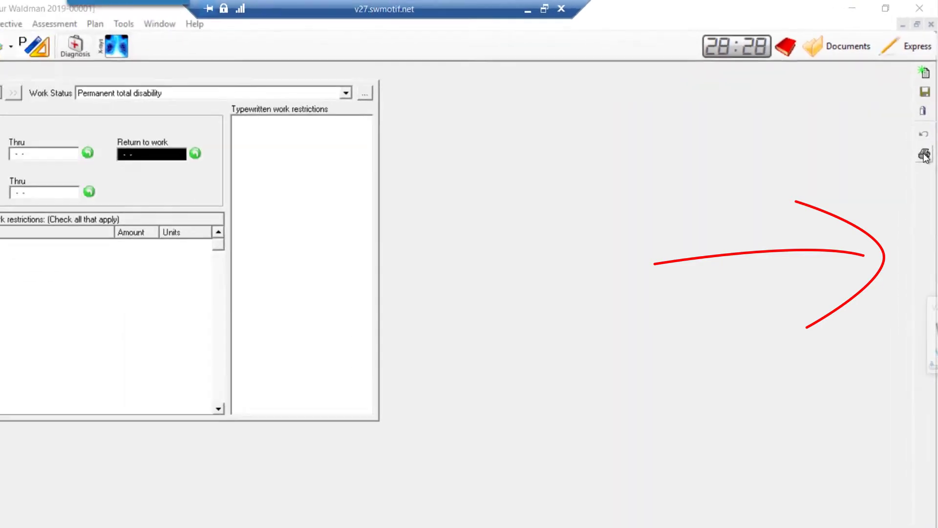
Bring up the print options for the work status note and minimize the remote session.
{"action": "left_click", "coordinate": [924, 155]}
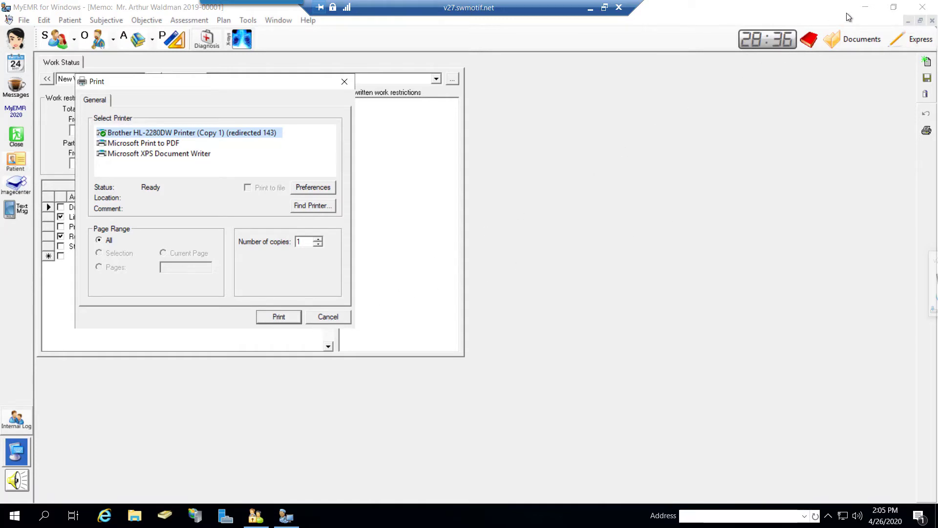
{"action": "left_click", "coordinate": [590, 11]}
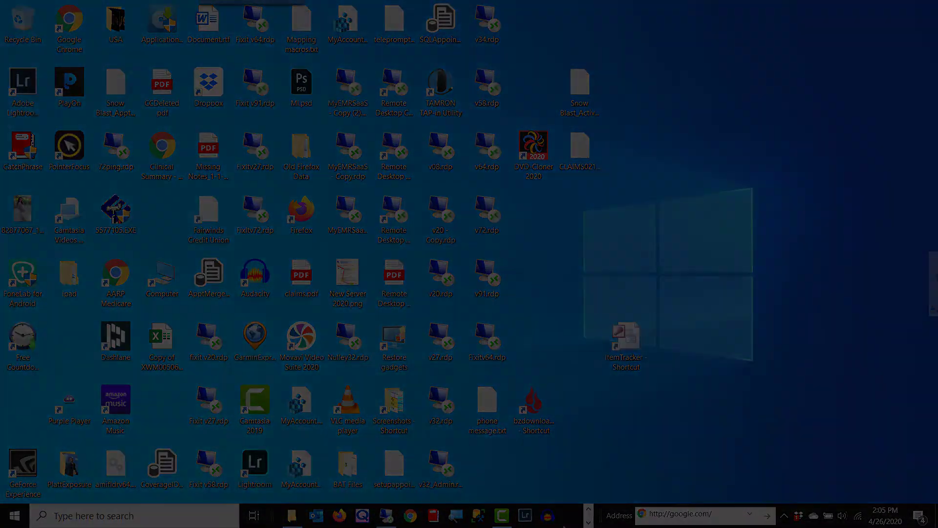